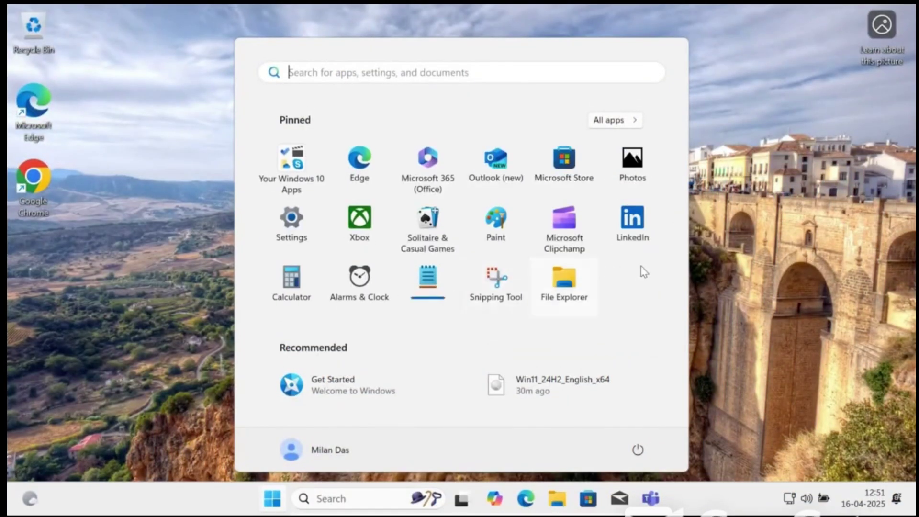
Close About Windows, then highlight the PC's original Windows 10 Pro edition and 22H2 version
click(711, 270)
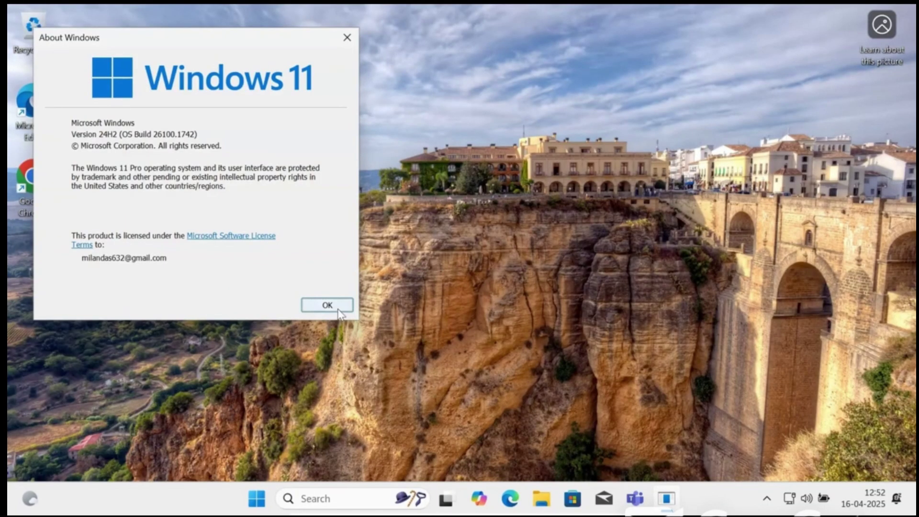
click(338, 310)
click(553, 498)
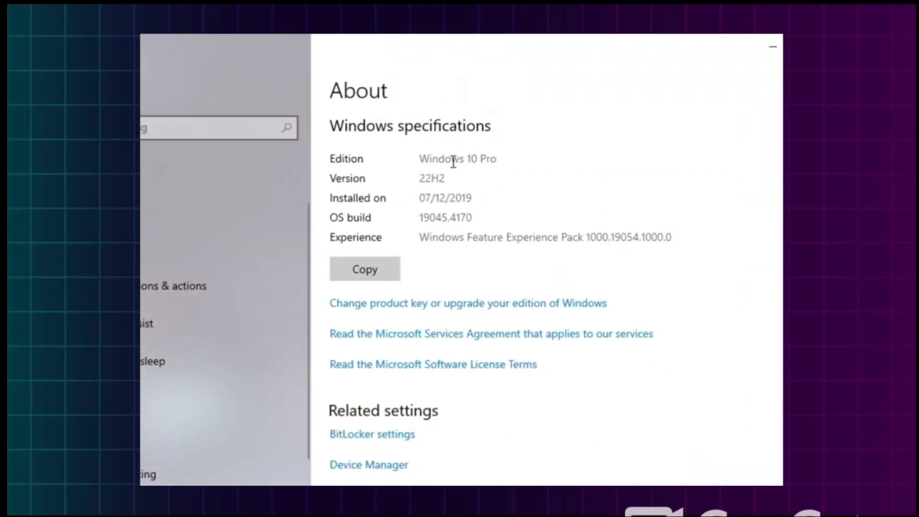
drag(517, 165, 422, 170)
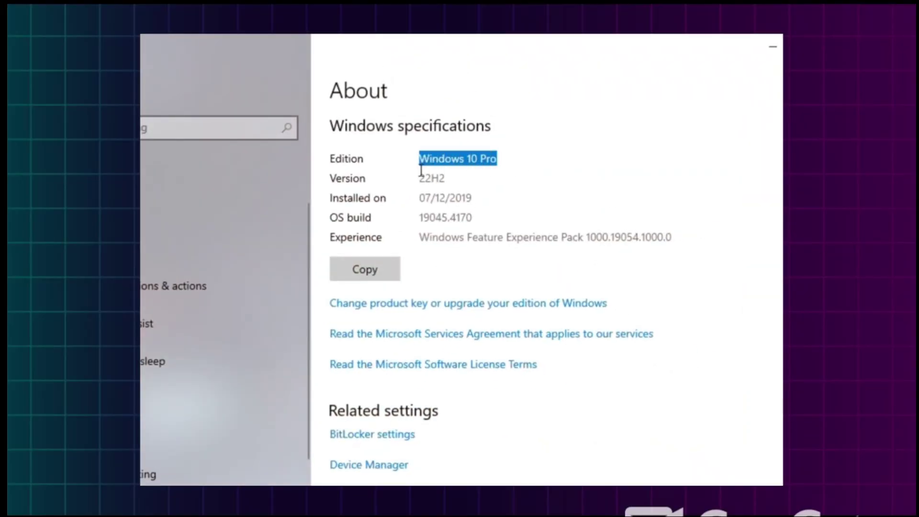
click(429, 229)
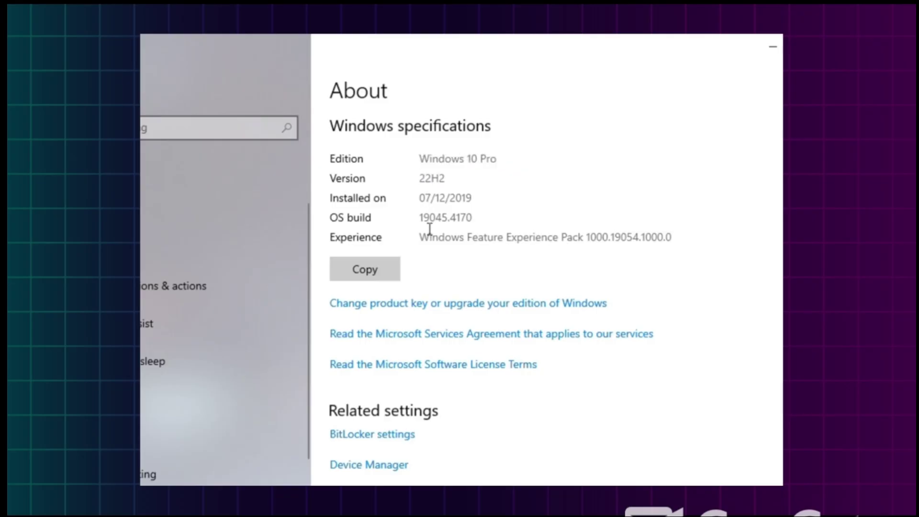
double_click(429, 181)
click(602, 187)
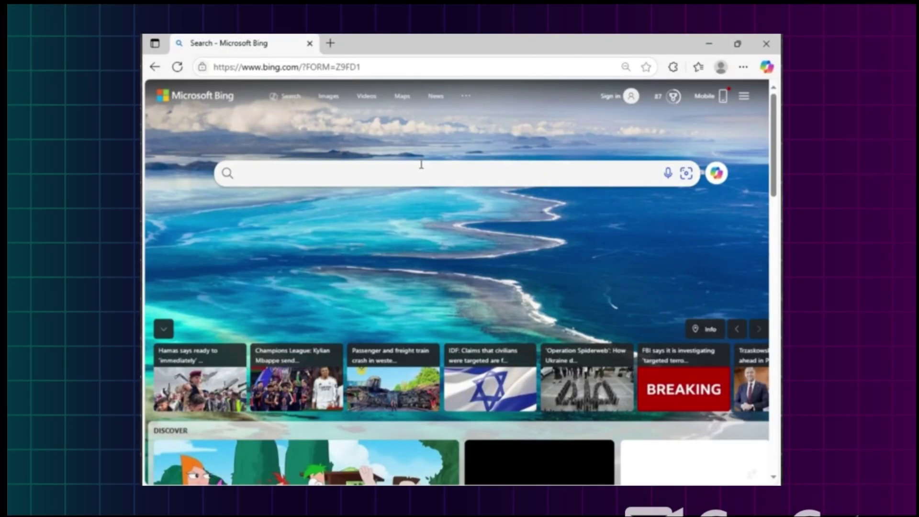
Search Bing for 'windows 11 iso' and open Microsoft's Download Windows 11 result
click(421, 164)
text(windows 11 iso)
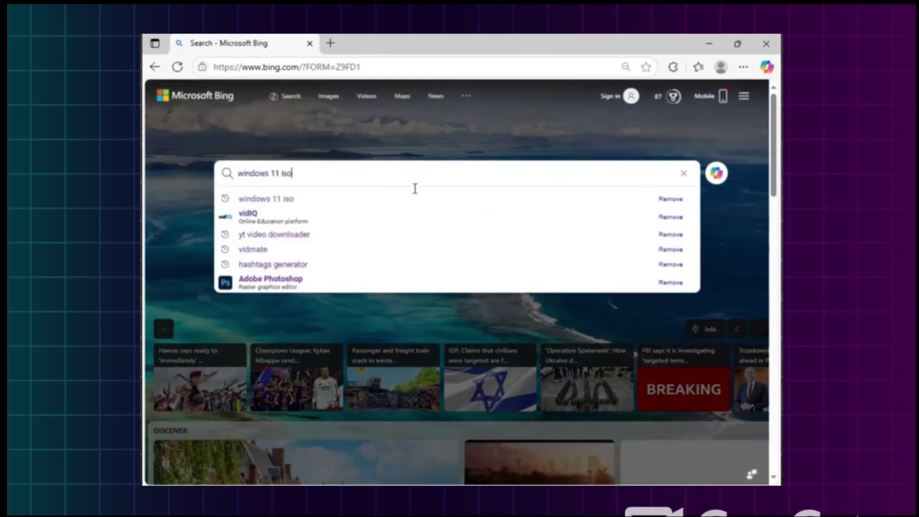
key(Return)
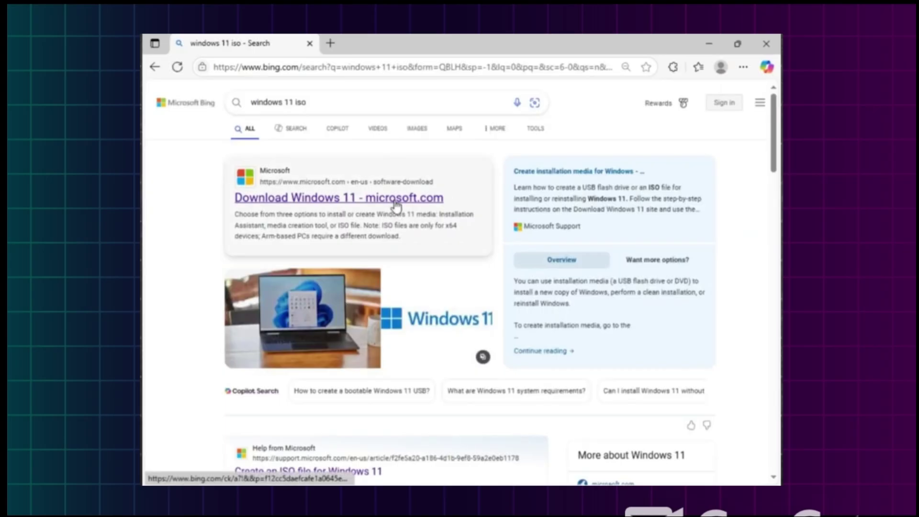
click(396, 201)
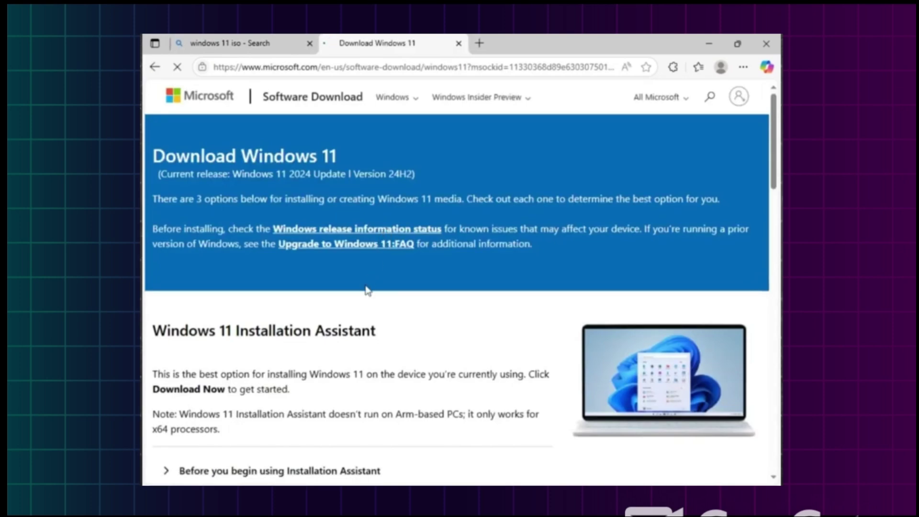
Choose the Windows 11 multi-edition ISO for x64 devices and request its download
scroll(367, 286, down, 15)
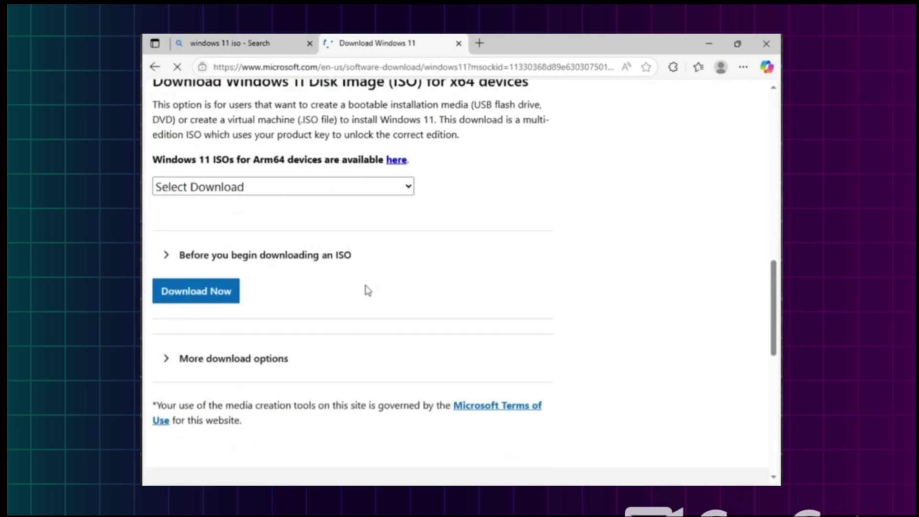
click(352, 189)
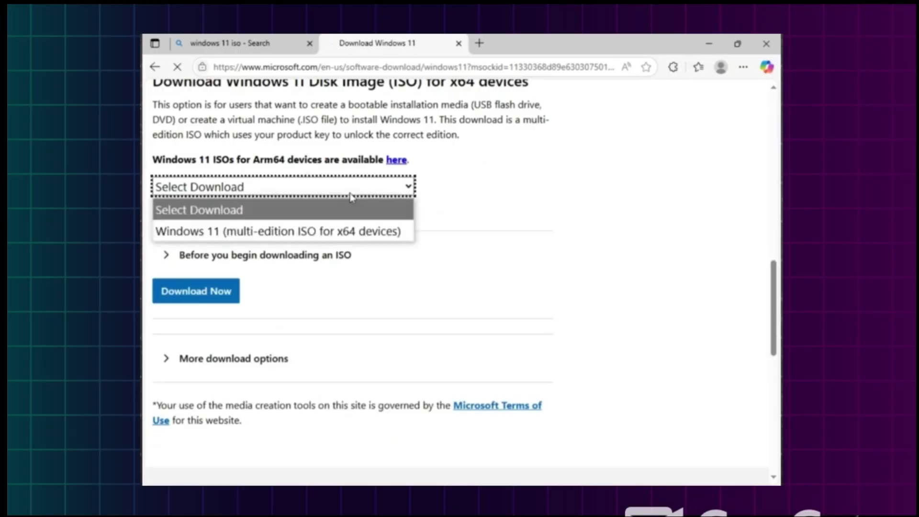
click(356, 233)
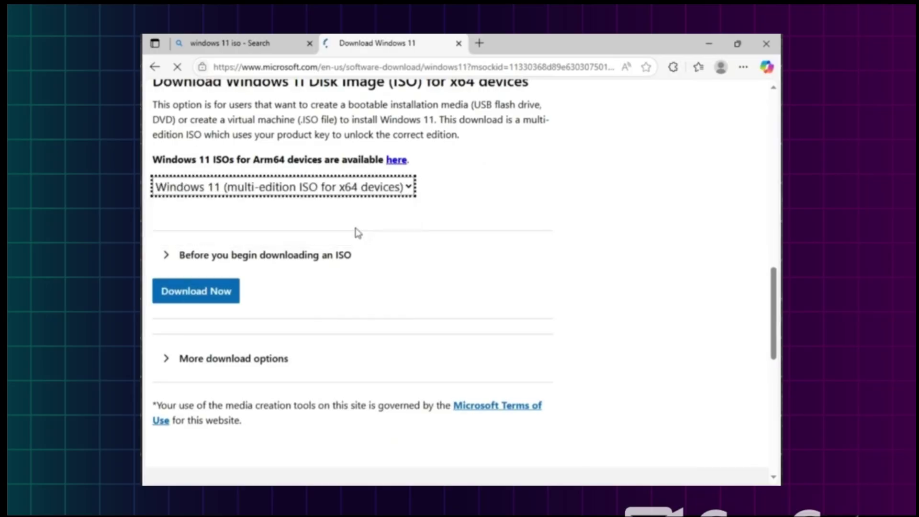
click(219, 301)
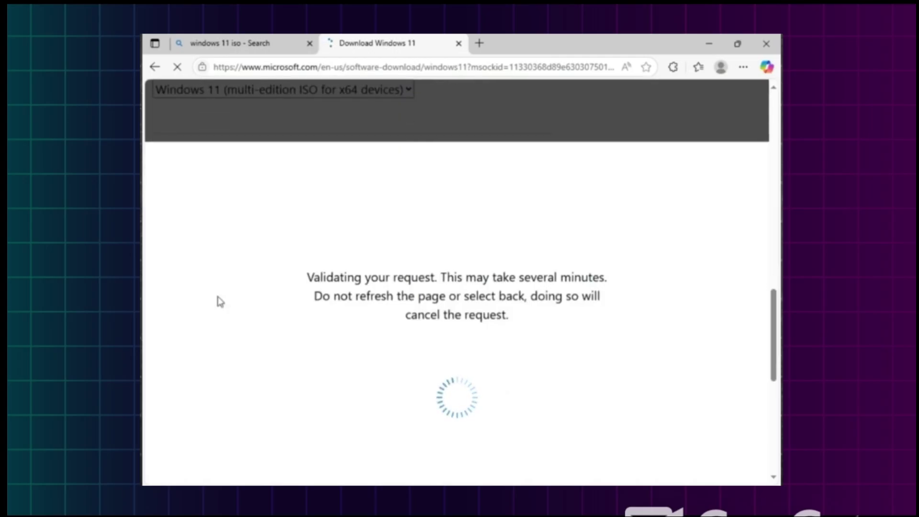
Confirm English (United States) as the language and start the 64-bit ISO download
click(214, 321)
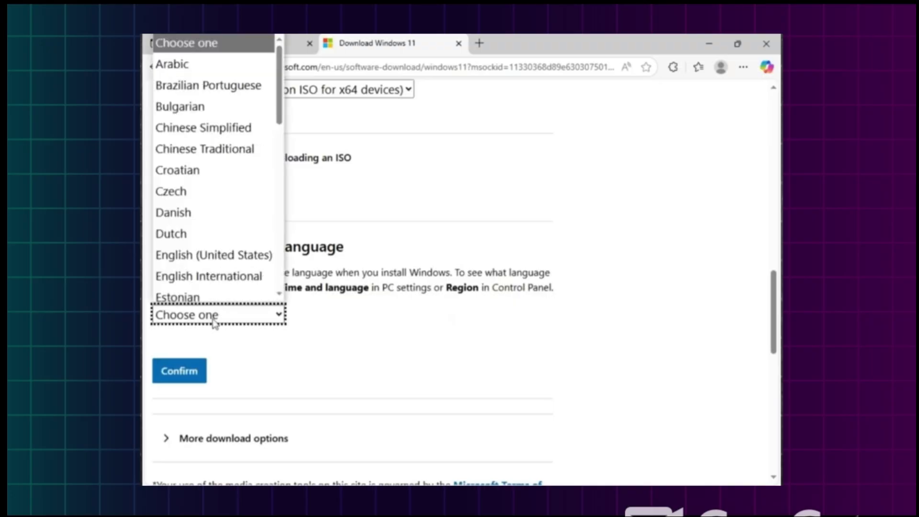
click(244, 255)
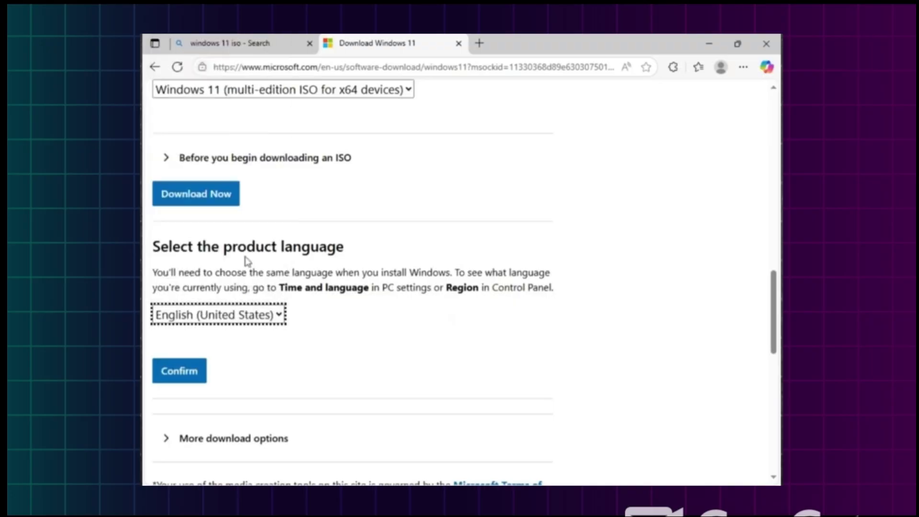
click(203, 366)
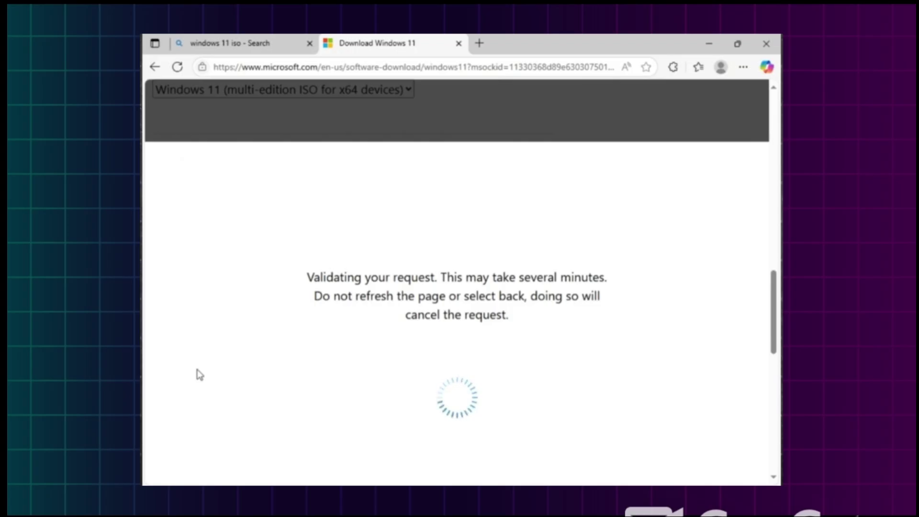
scroll(200, 375, down, 3)
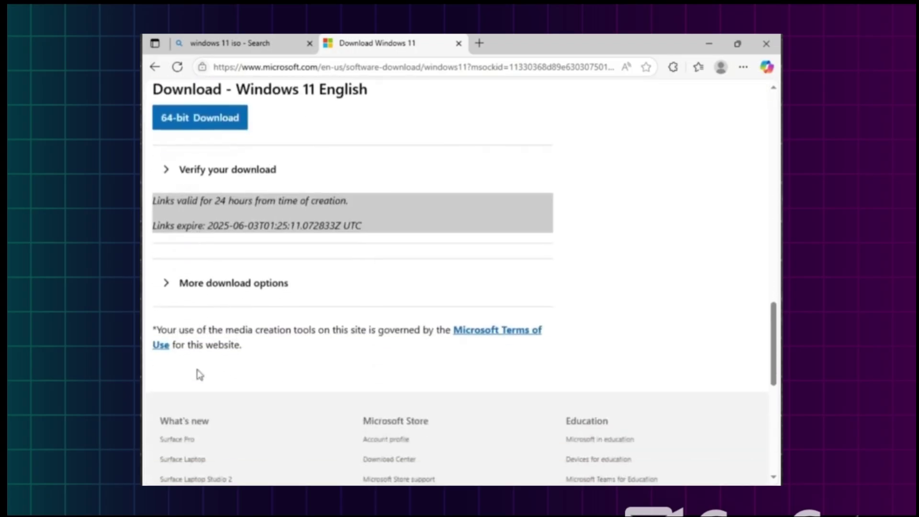
click(228, 127)
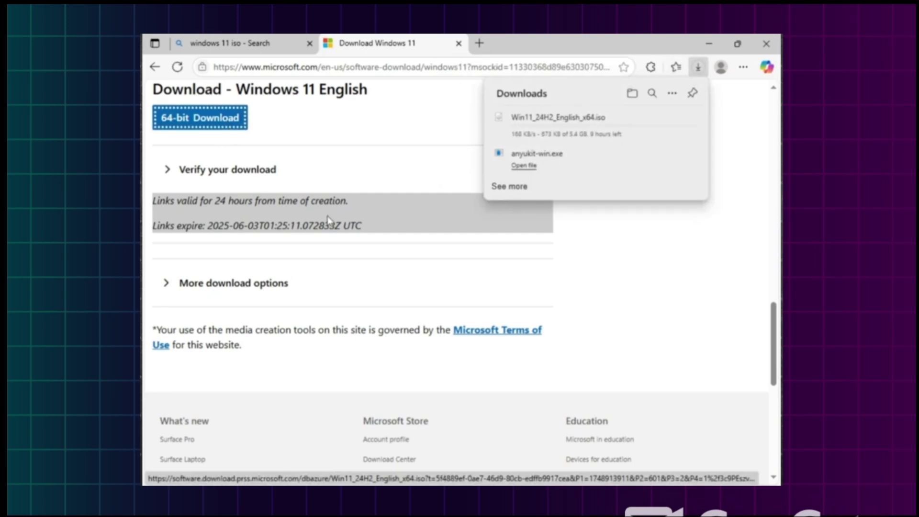
mouse_move(561, 118)
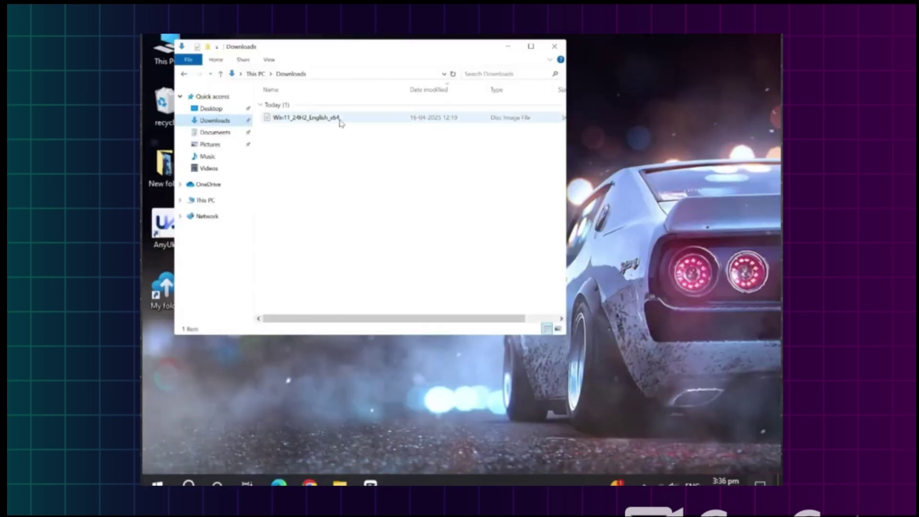
Open the downloaded Win11 ISO past the security warning and check its mounted DVD drive in This PC
click(339, 120)
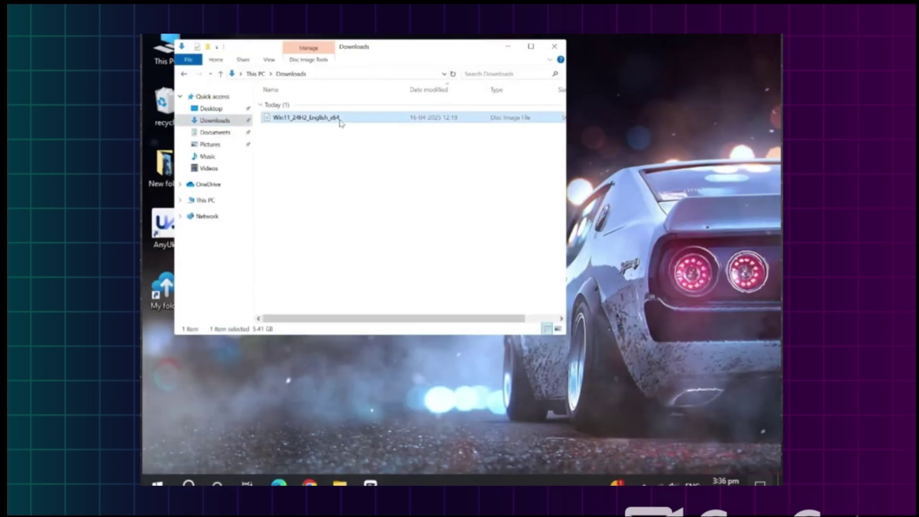
right_click(341, 120)
click(379, 129)
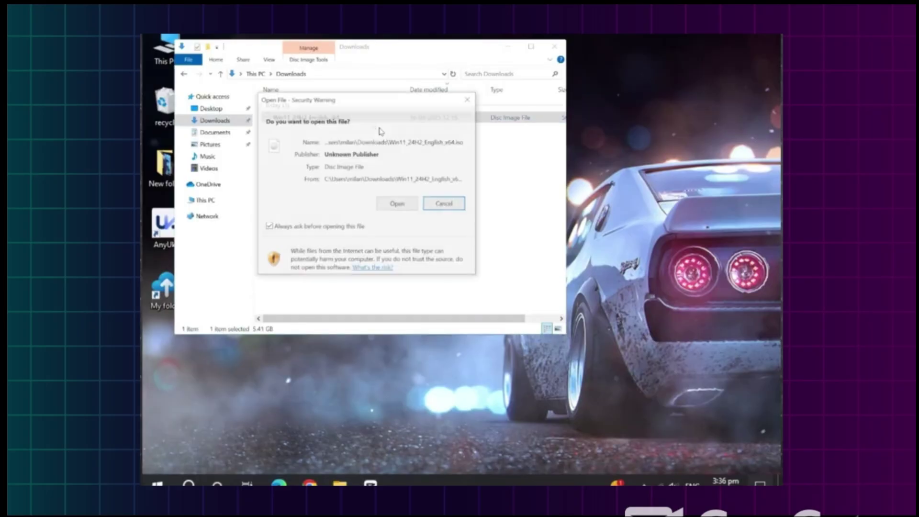
click(398, 204)
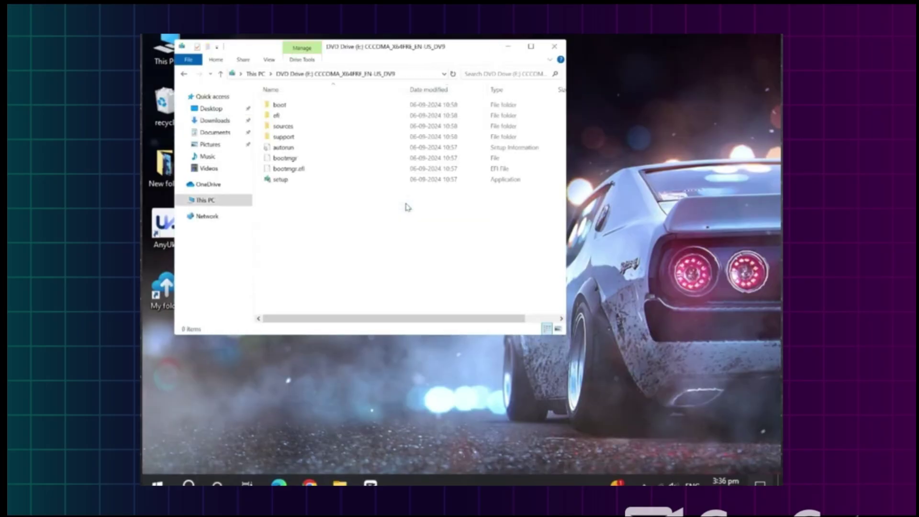
click(225, 204)
click(326, 271)
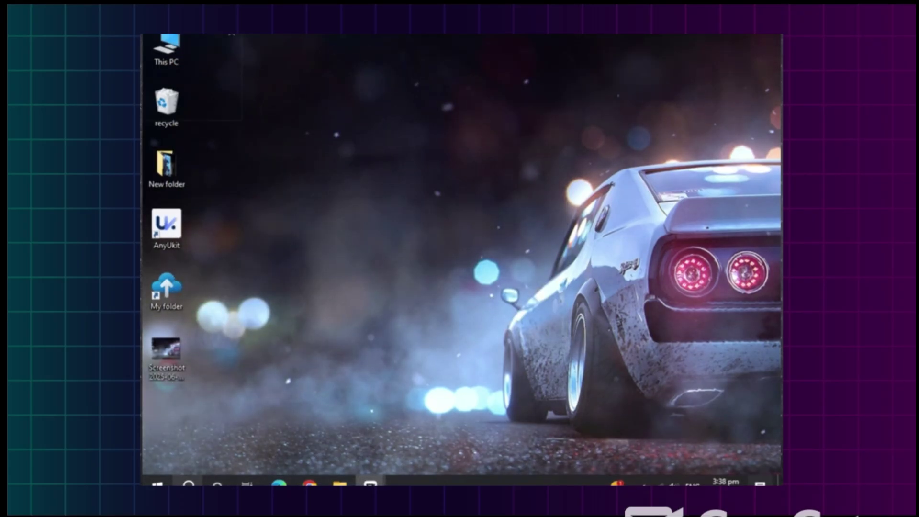
Find cmd in Windows search and run Command Prompt as administrator
key(super+s)
text(cmd)
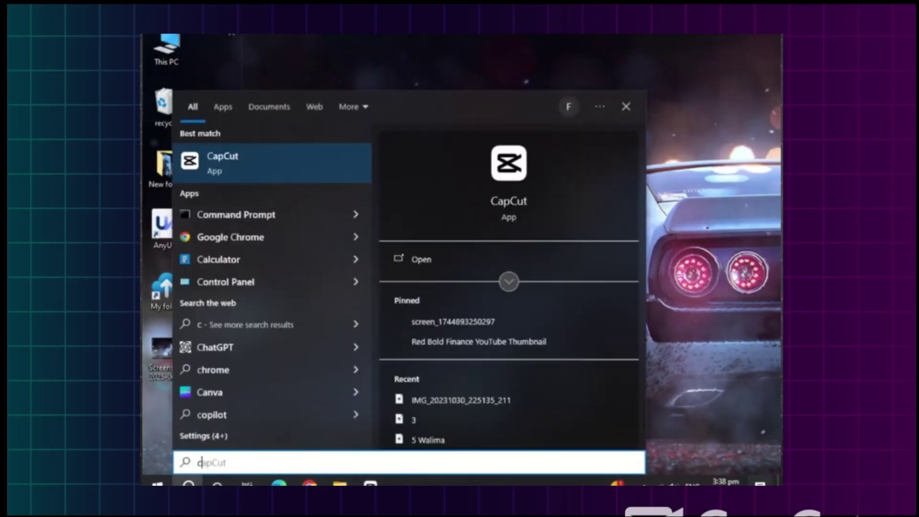
right_click(268, 169)
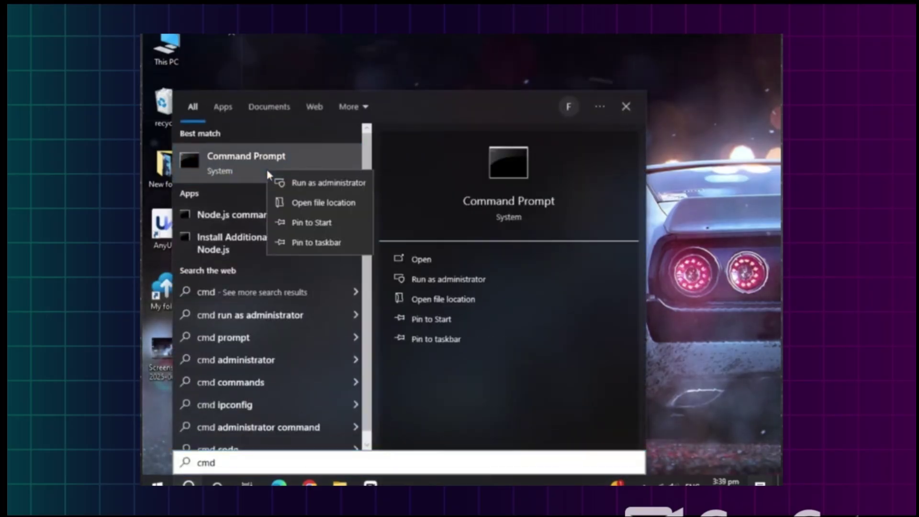
click(296, 183)
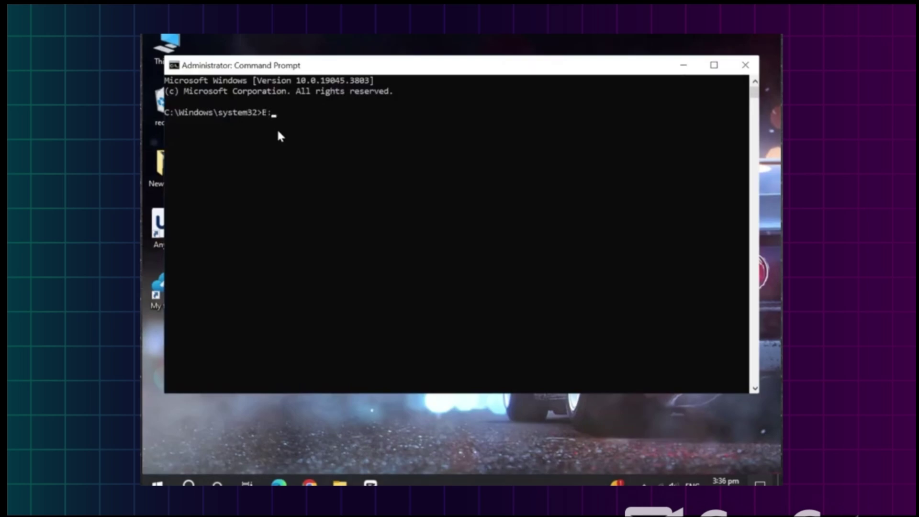
Switch to drive E: and run 'setup.exe /product server'
key(Return)
text(setup.exe /product serve)
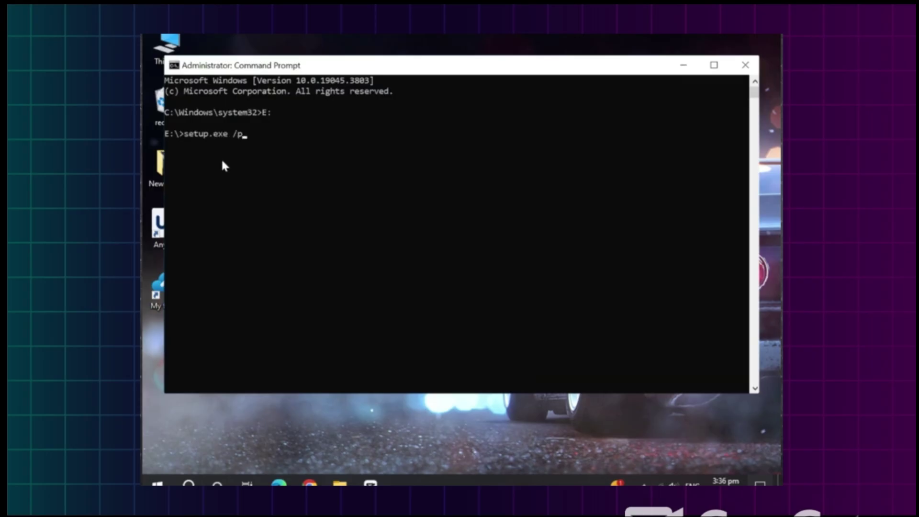
text(r)
key(Return)
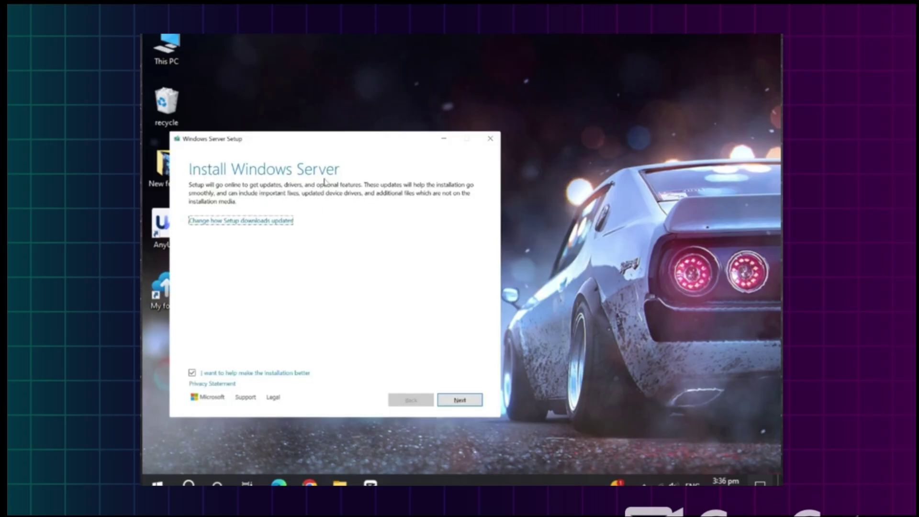
Accept the license terms and install Windows 11 Pro keeping files, settings and apps
click(460, 402)
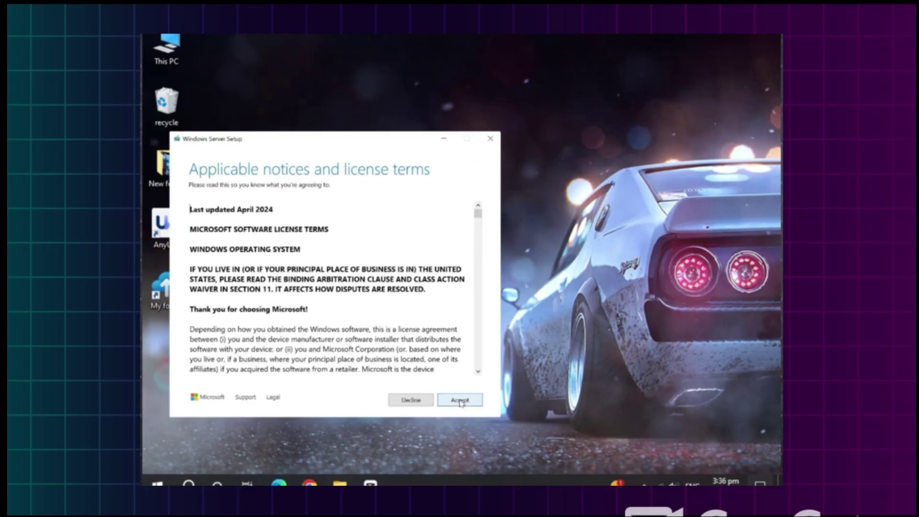
click(459, 400)
click(457, 401)
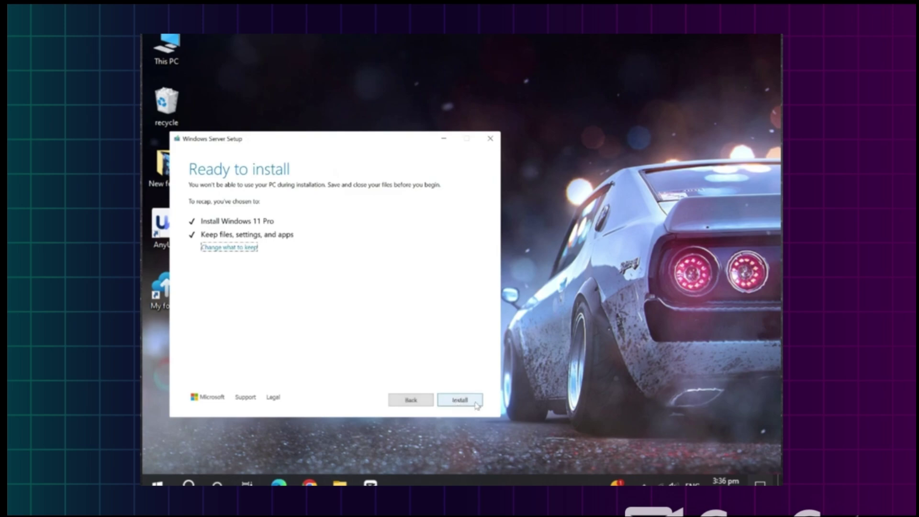
click(460, 400)
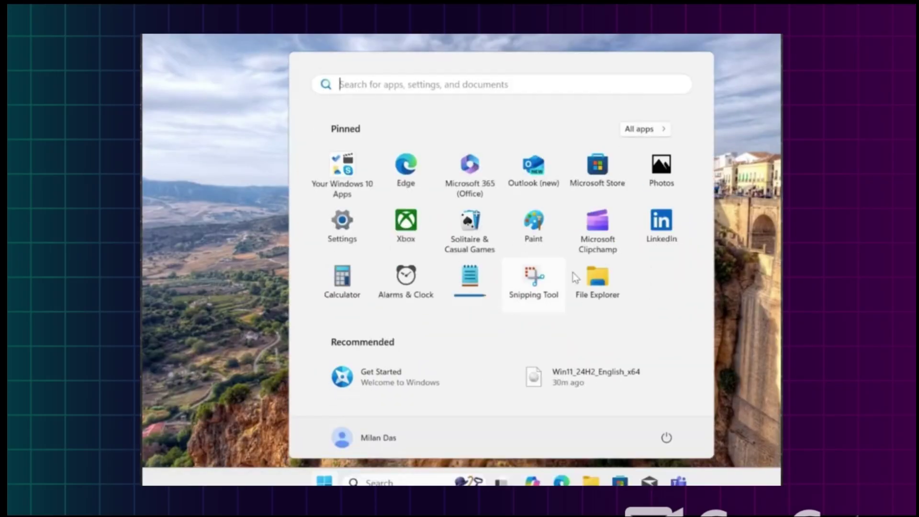
click(735, 266)
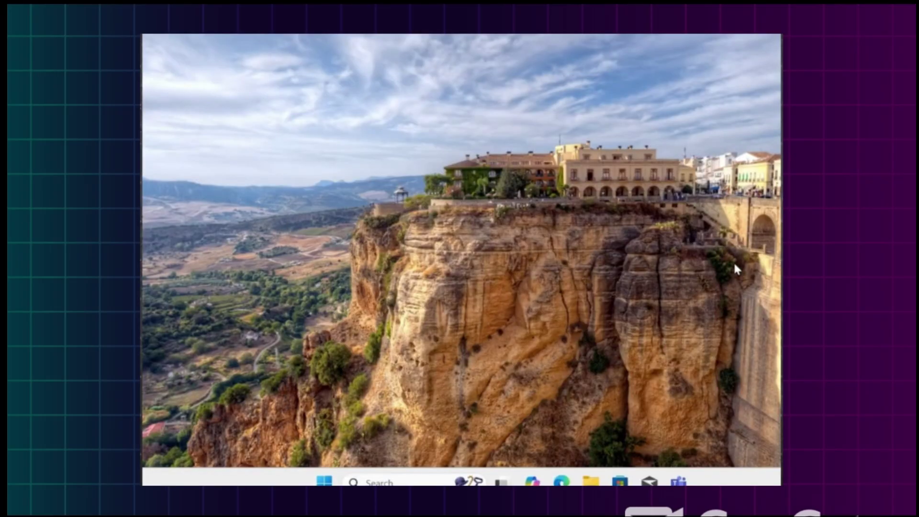